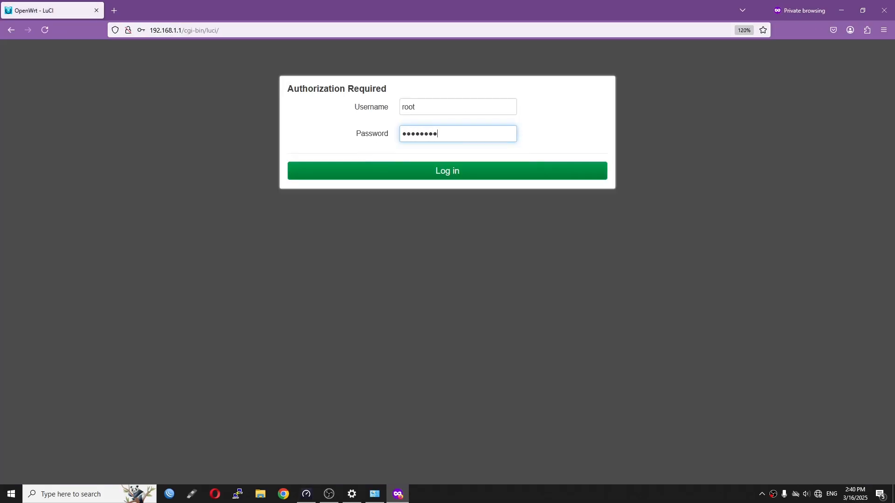
Step: Log in as root and enable packet steering with Steering flows Suggested: 128 under Global network options, then apply
{"action": "key", "text": "Return"}
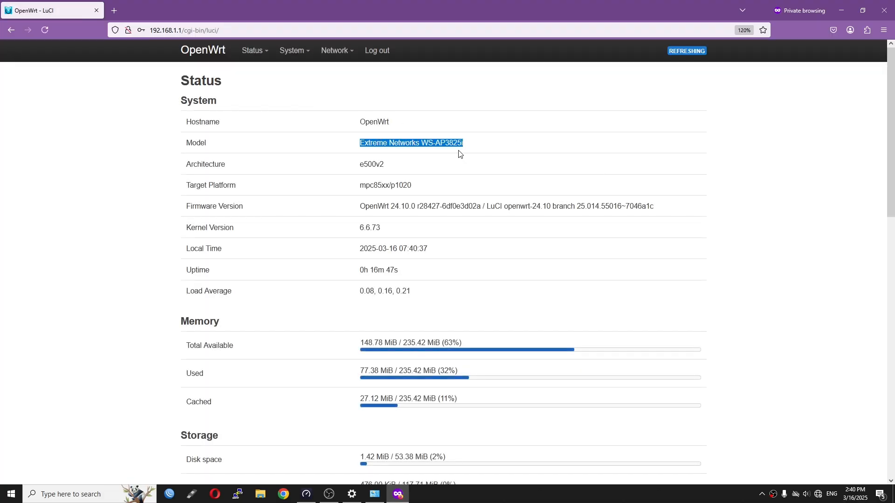
{"action": "left_click", "coordinate": [336, 50]}
{"action": "left_click", "coordinate": [301, 80]}
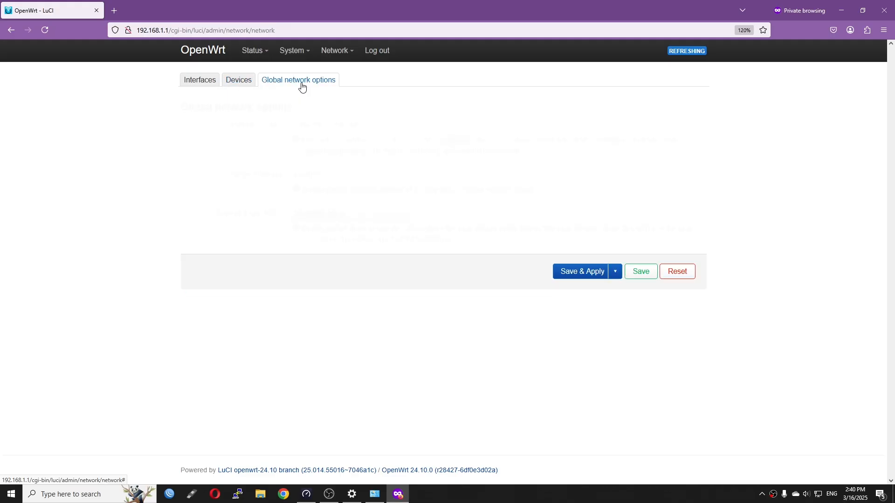
{"action": "left_click", "coordinate": [350, 213]}
{"action": "left_click", "coordinate": [330, 245]}
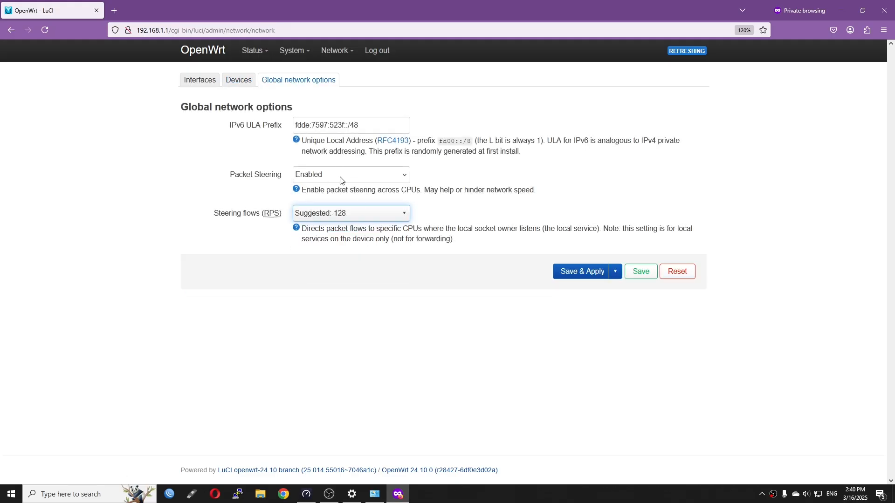
{"action": "left_click", "coordinate": [582, 271]}
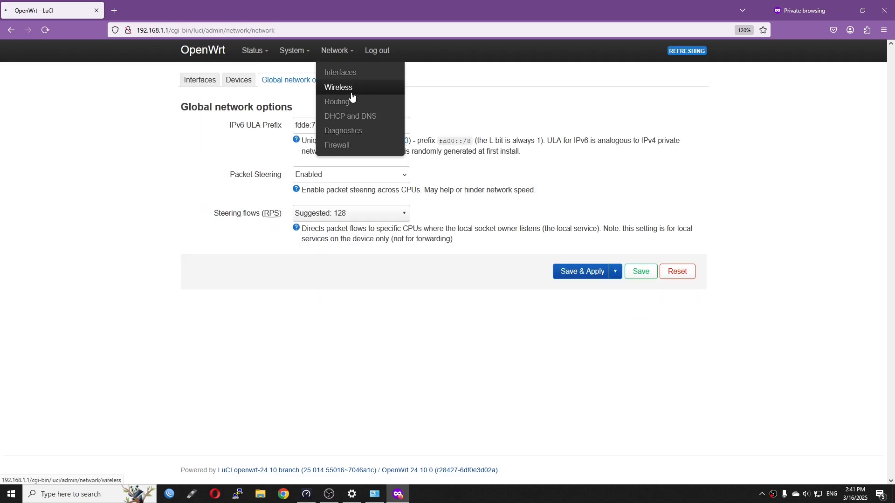
{"action": "left_click", "coordinate": [350, 100]}
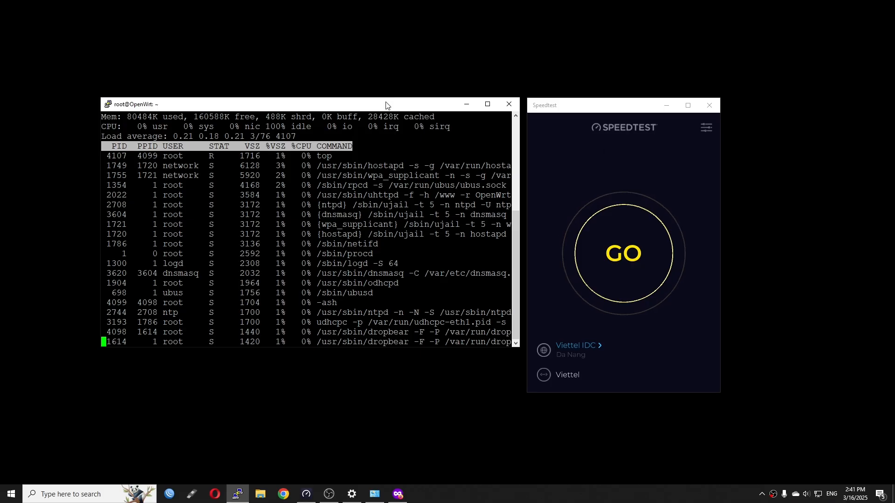
Step: Run the WAN-to-LAN Speedtest with packet steering on, measuring about 339 Mbps down and 839 up
{"action": "left_click", "coordinate": [638, 260]}
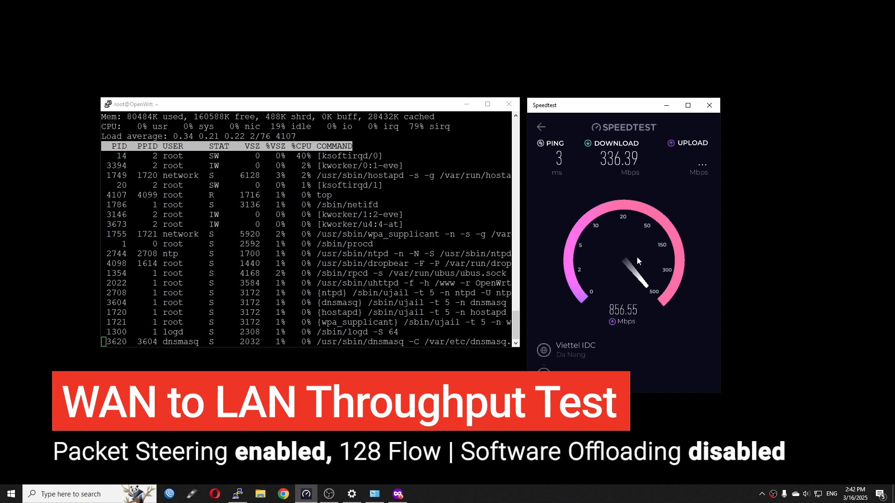
{"action": "left_click", "coordinate": [617, 267]}
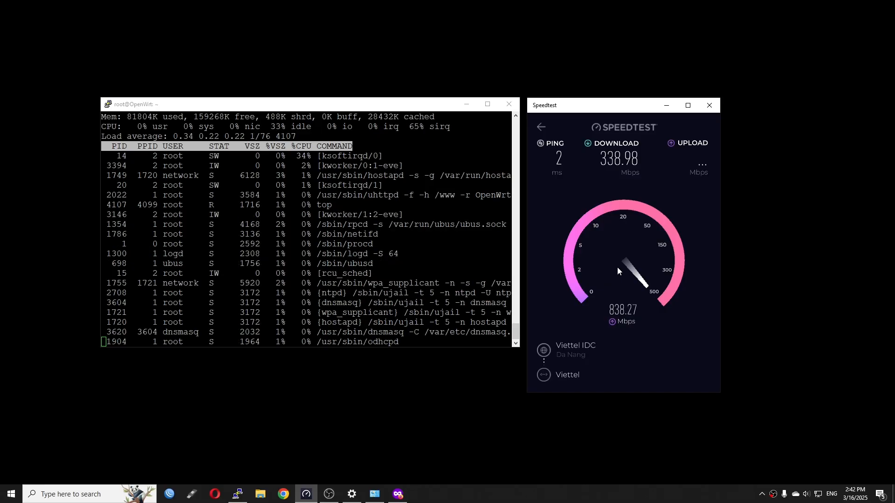
{"action": "left_click", "coordinate": [398, 494]}
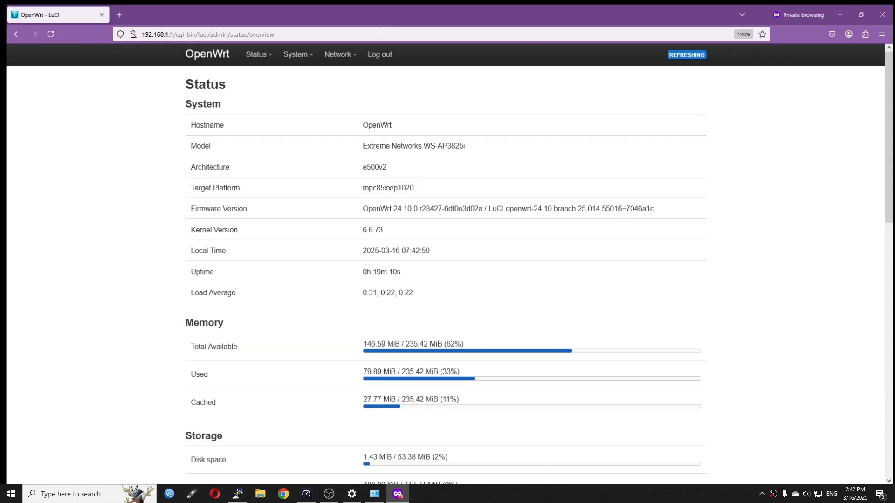
Step: Set the firewall's Flow offloading type to Software flow offloading and apply it
{"action": "left_click", "coordinate": [338, 54]}
{"action": "left_click", "coordinate": [334, 141]}
{"action": "left_click", "coordinate": [350, 329]}
{"action": "left_click", "coordinate": [371, 368]}
{"action": "scroll", "coordinate": [447, 280], "scroll_direction": "down", "scroll_amount": 5}
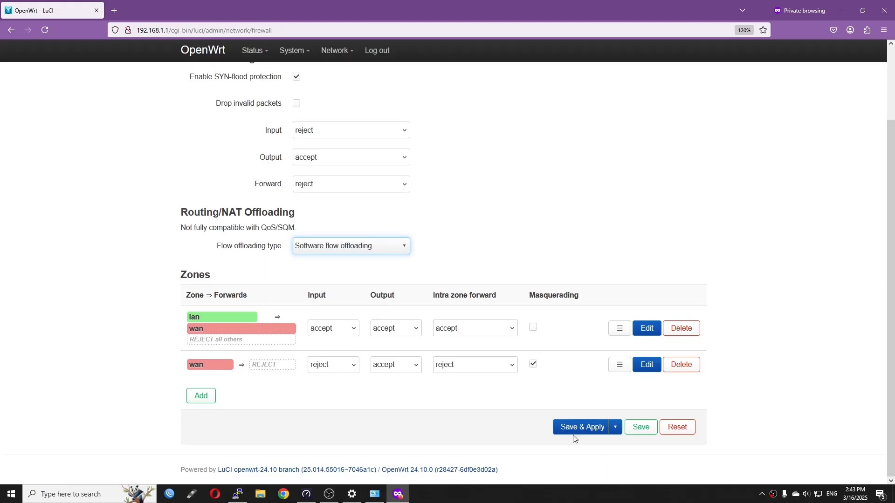
{"action": "left_click", "coordinate": [581, 428]}
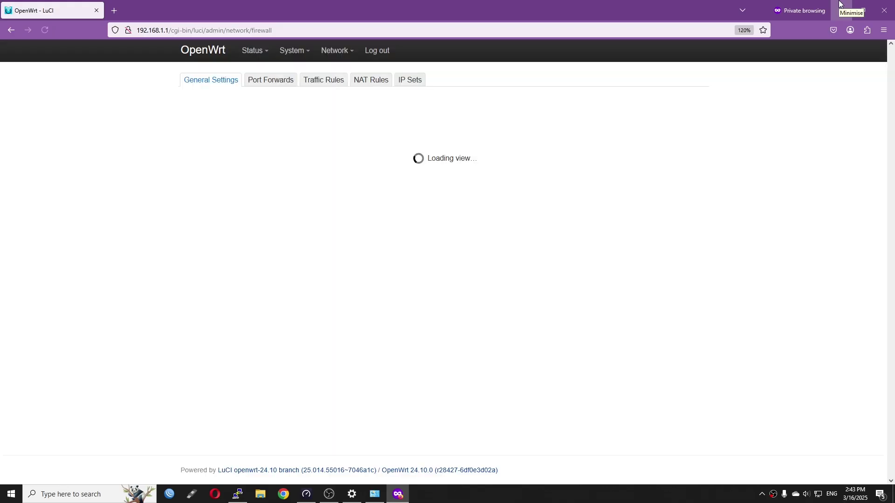
{"action": "left_click", "coordinate": [841, 10]}
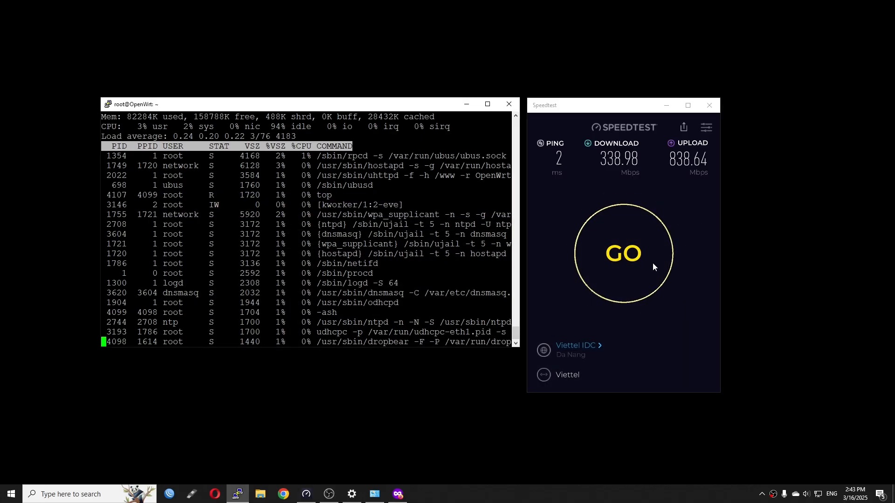
Step: Rerun Speedtest with offloading on (about 870 down, 891 up), then edit the lan interface
{"action": "left_click", "coordinate": [642, 247]}
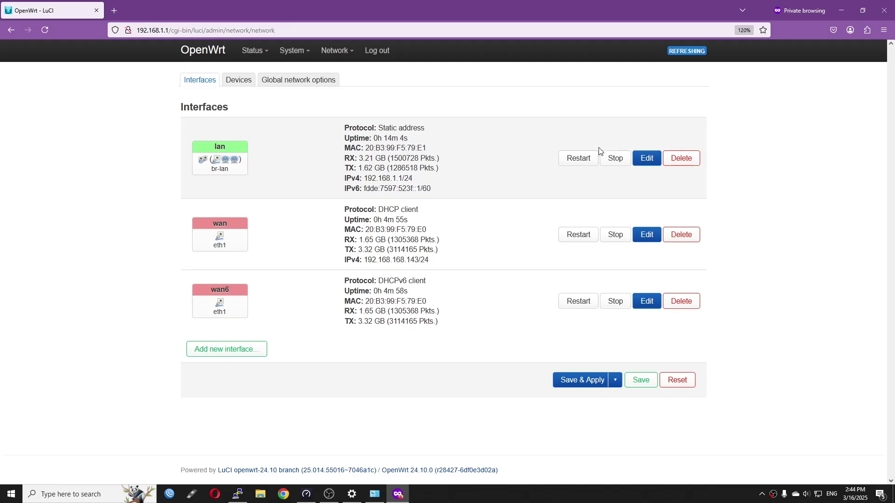
{"action": "left_click", "coordinate": [647, 154]}
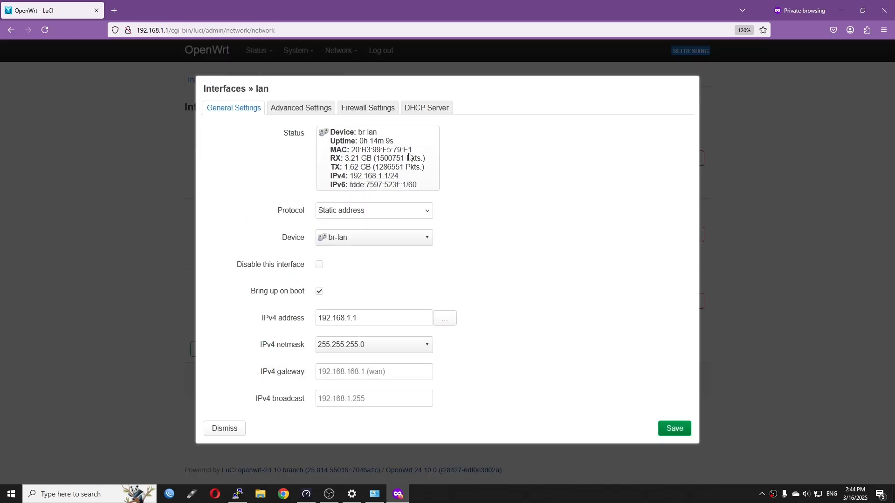
Step: Review the lan interface's DHCP Server settings and return to its general settings
{"action": "left_click", "coordinate": [427, 108]}
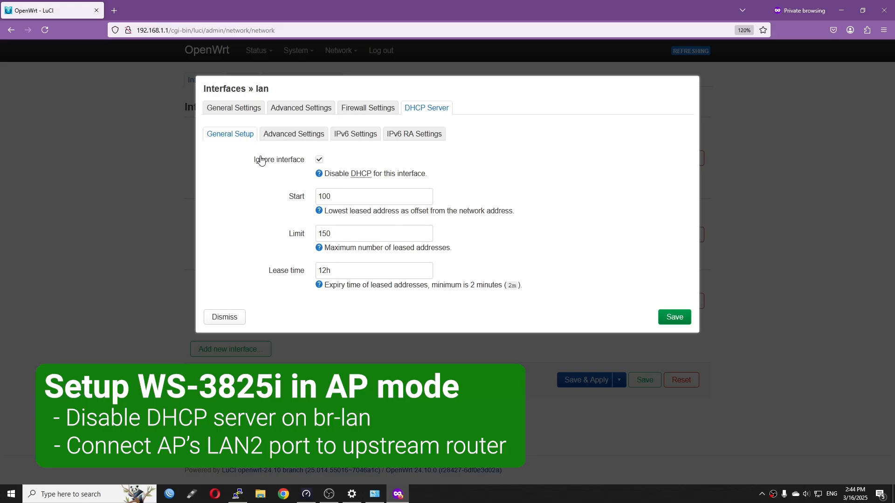
{"action": "left_click", "coordinate": [233, 108]}
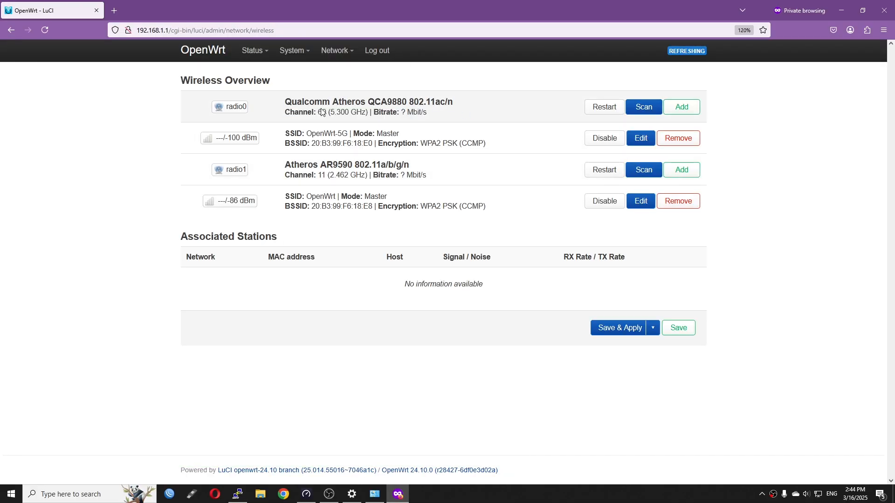
Step: Set Maximum transmit power to 24 dBm on both the OpenWrt-5G and 2.4 GHz OpenWrt radios and apply
{"action": "left_click", "coordinate": [640, 138]}
{"action": "left_click", "coordinate": [347, 310]}
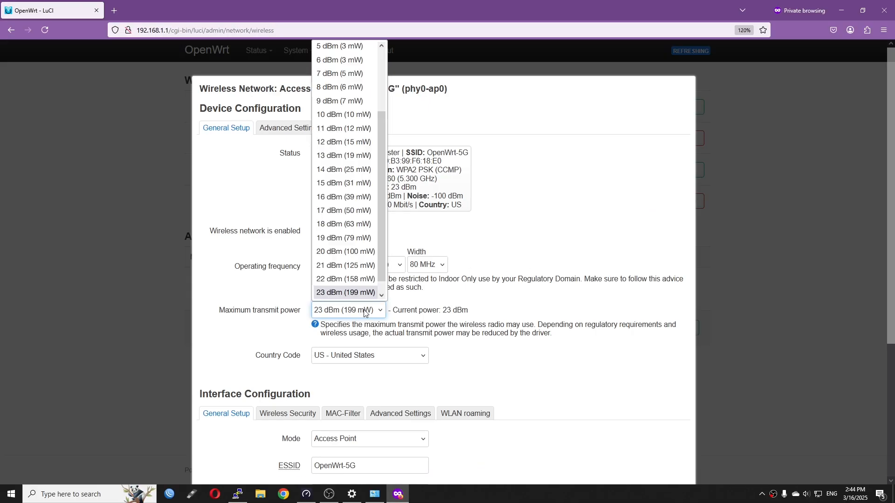
{"action": "scroll", "coordinate": [350, 287], "scroll_direction": "down", "scroll_amount": 1}
{"action": "left_click", "coordinate": [348, 294]}
{"action": "scroll", "coordinate": [421, 283], "scroll_direction": "down", "scroll_amount": 2}
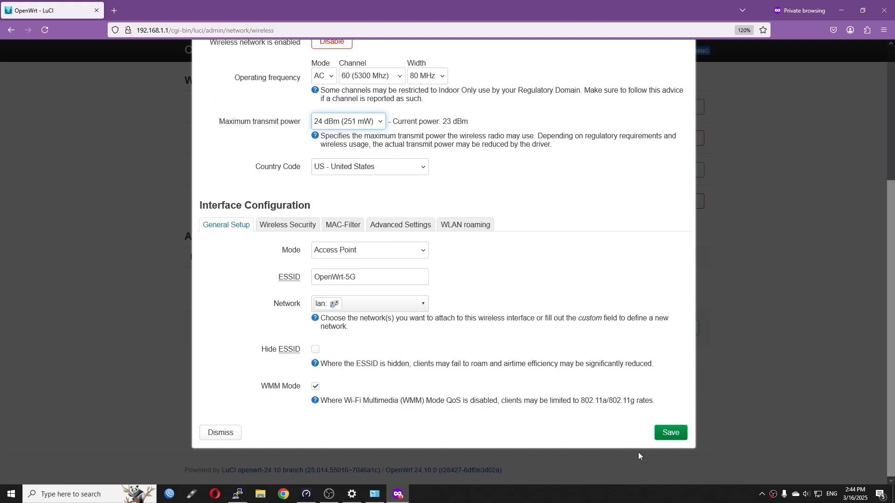
{"action": "left_click", "coordinate": [671, 479]}
{"action": "left_click", "coordinate": [347, 260]}
{"action": "left_click", "coordinate": [329, 476]}
{"action": "scroll", "coordinate": [421, 315], "scroll_direction": "down", "scroll_amount": 2}
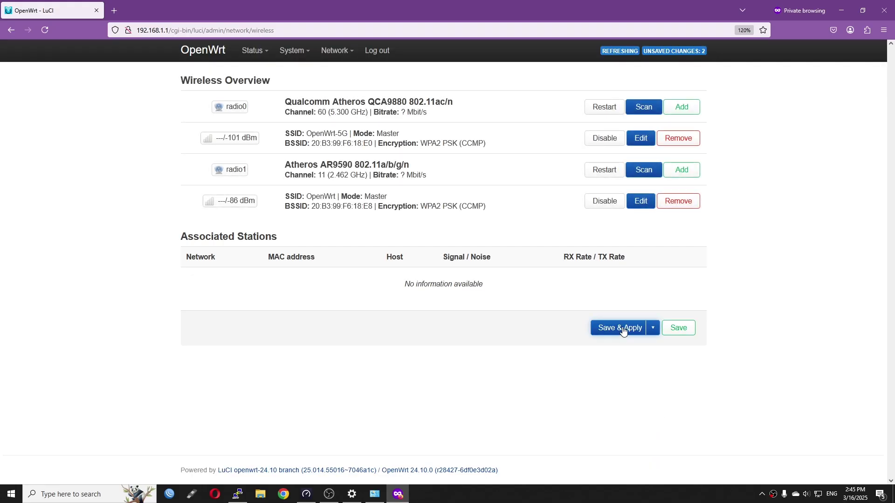
{"action": "left_click", "coordinate": [621, 328]}
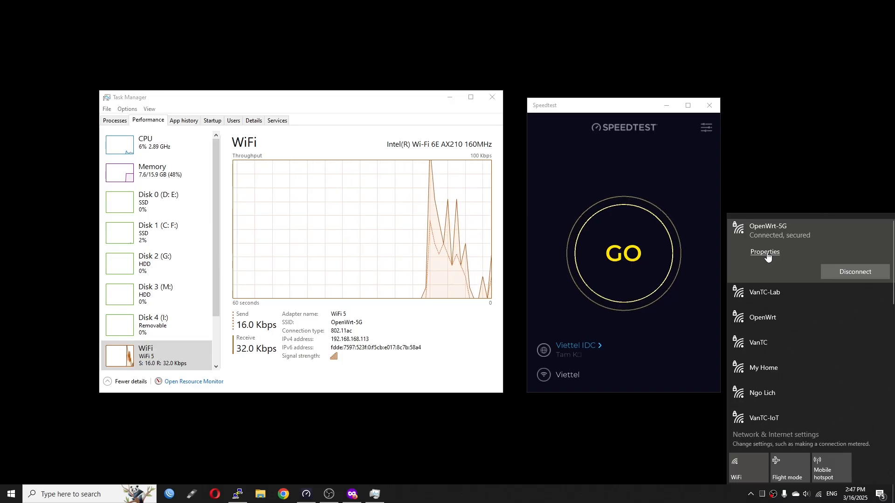
Step: View the OpenWrt-5G connection properties in Windows Settings: 5 GHz, channel 60, 585/780 Mbps link
{"action": "left_click", "coordinate": [765, 252]}
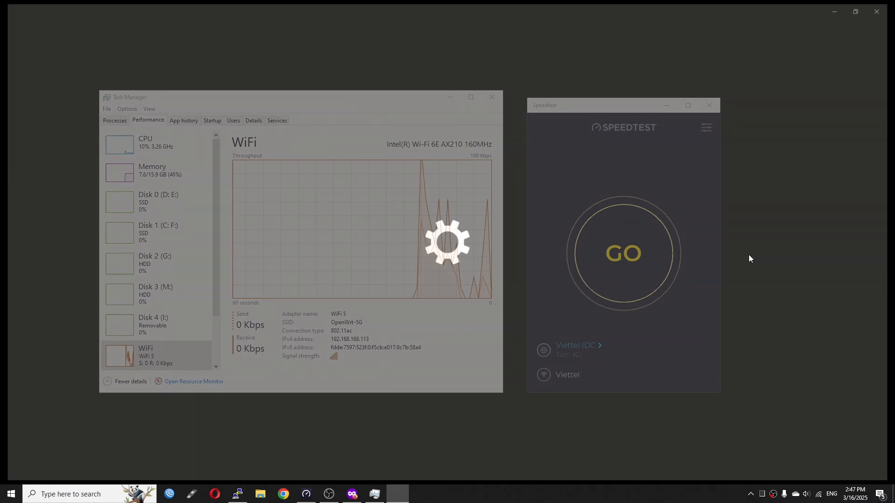
{"action": "scroll", "coordinate": [314, 354], "scroll_direction": "down", "scroll_amount": 5}
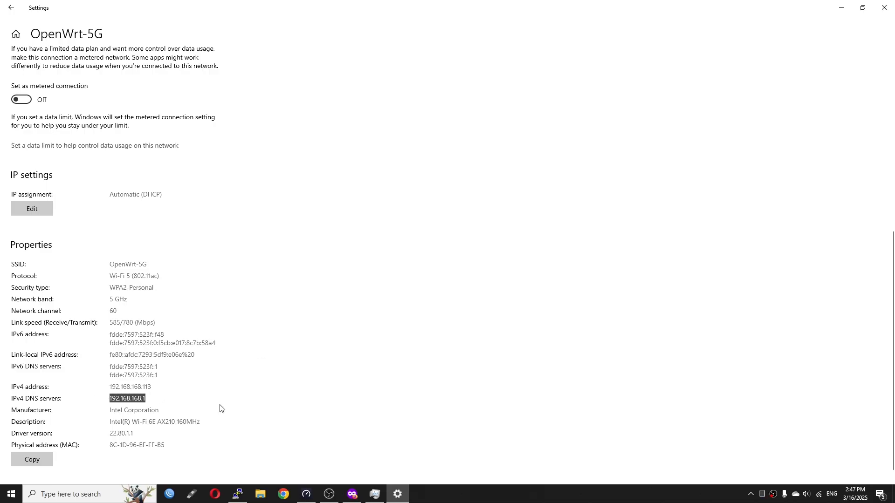
{"action": "scroll", "coordinate": [257, 382], "scroll_direction": "up", "scroll_amount": 1}
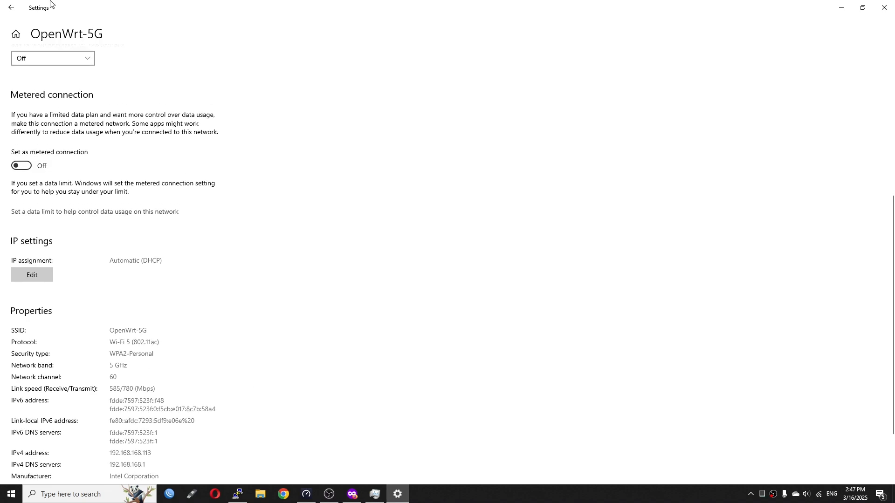
{"action": "left_click", "coordinate": [13, 12]}
{"action": "left_click", "coordinate": [203, 94]}
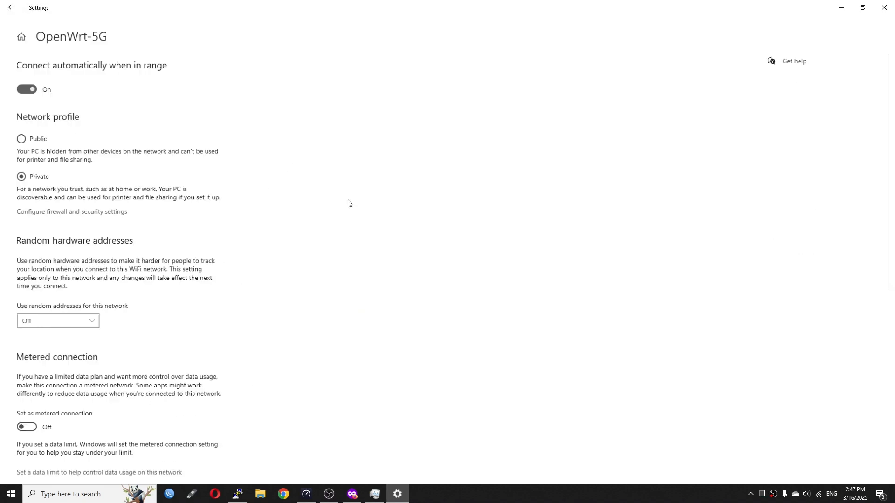
{"action": "scroll", "coordinate": [350, 203], "scroll_direction": "down", "scroll_amount": 5}
{"action": "scroll", "coordinate": [244, 479], "scroll_direction": "down", "scroll_amount": 2}
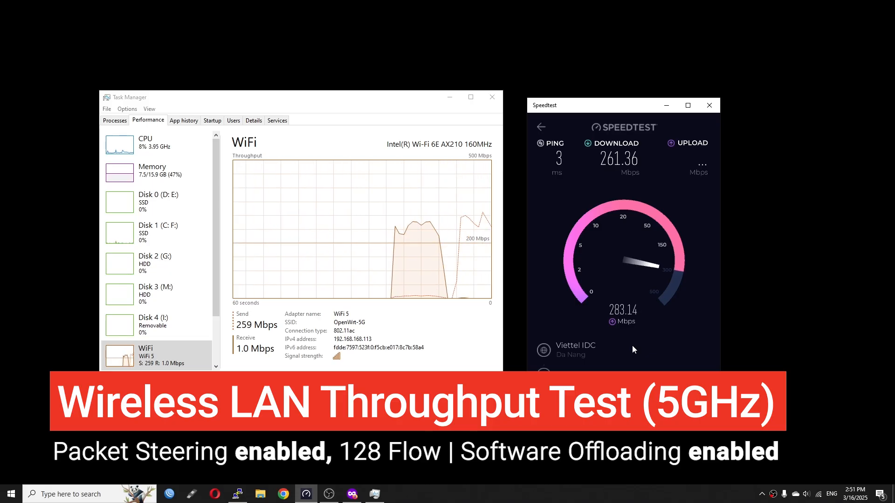
Step: Run the 5 GHz wireless Speedtest, reaching about 255 Mbps down and 281 Mbps up
{"action": "left_click", "coordinate": [623, 261]}
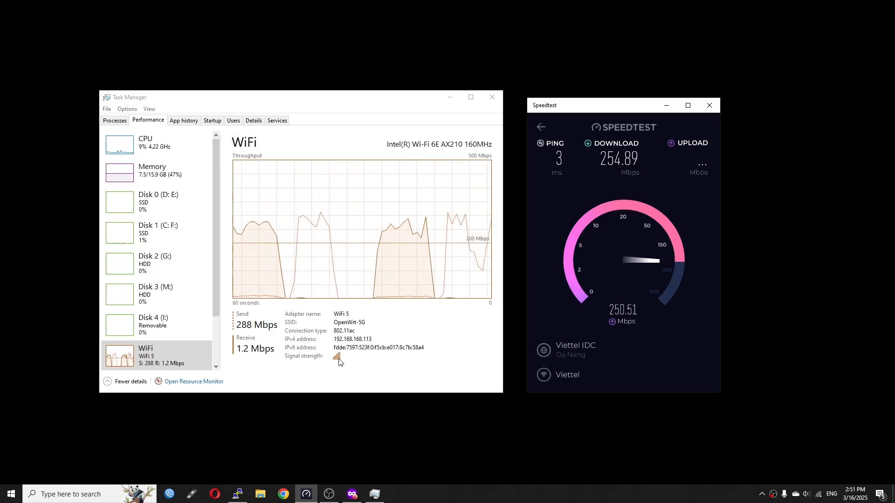
Step: Connect the PC to the 2.4 GHz OpenWrt network from the taskbar Wi-Fi flyout
{"action": "left_click", "coordinate": [819, 494]}
{"action": "left_click", "coordinate": [799, 353]}
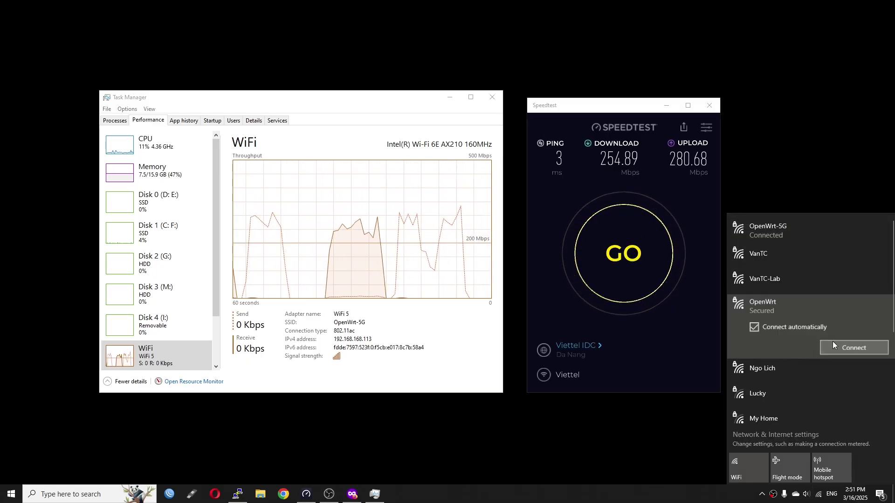
{"action": "left_click", "coordinate": [868, 352]}
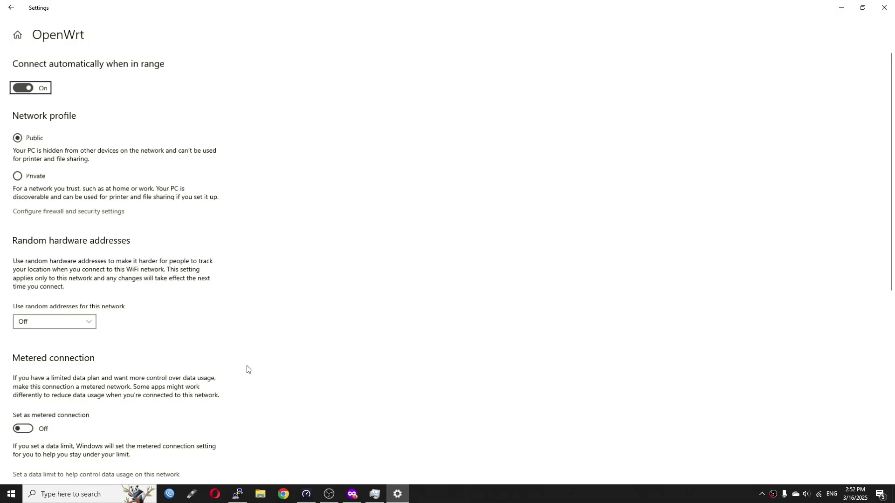
{"action": "scroll", "coordinate": [247, 369], "scroll_direction": "down", "scroll_amount": 4}
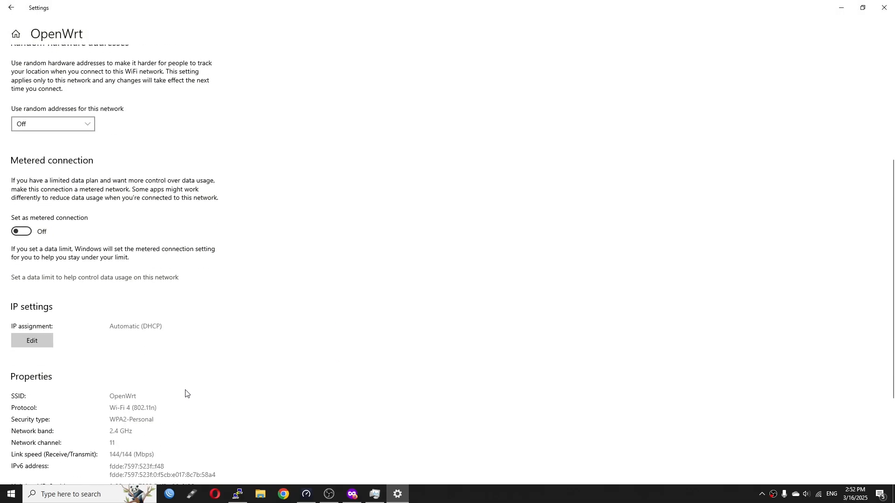
{"action": "scroll", "coordinate": [186, 394], "scroll_direction": "down", "scroll_amount": 1}
{"action": "scroll", "coordinate": [188, 397], "scroll_direction": "down", "scroll_amount": 1}
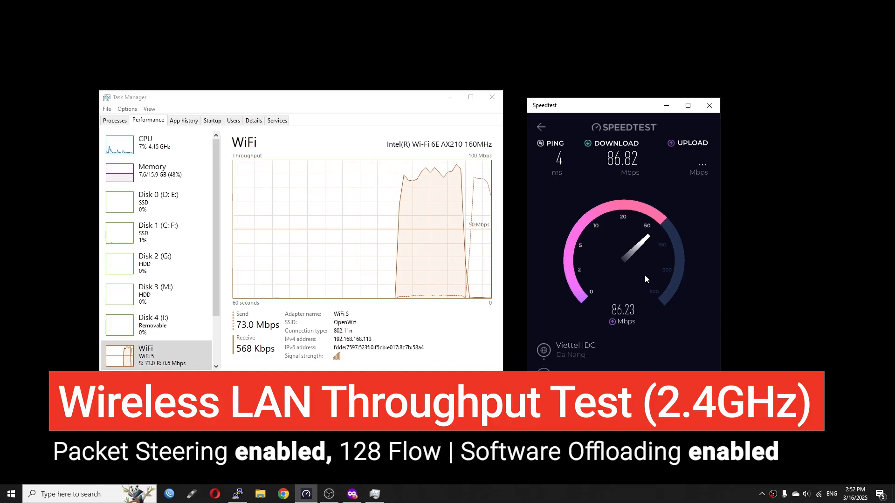
Step: Run the 2.4 GHz wireless Speedtest, finishing at about 88.59 Mbps down and 79.82 Mbps up
{"action": "left_click", "coordinate": [623, 258]}
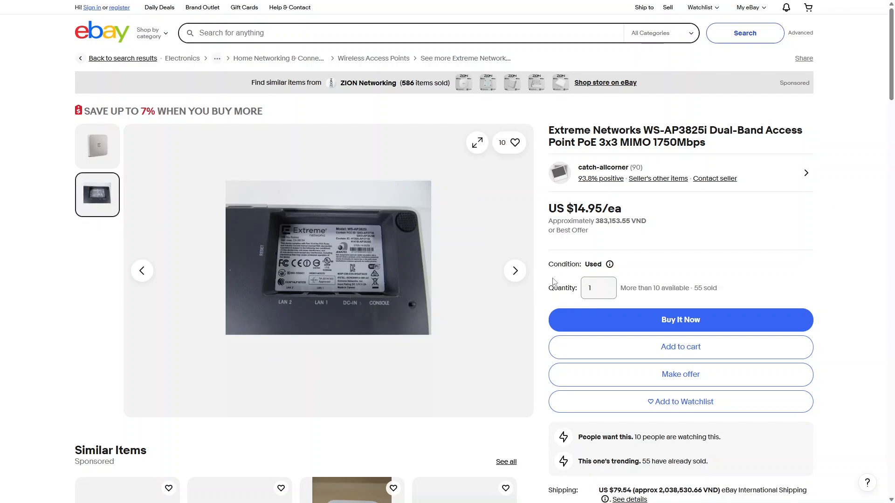
{"action": "scroll", "coordinate": [553, 281], "scroll_direction": "down", "scroll_amount": 3}
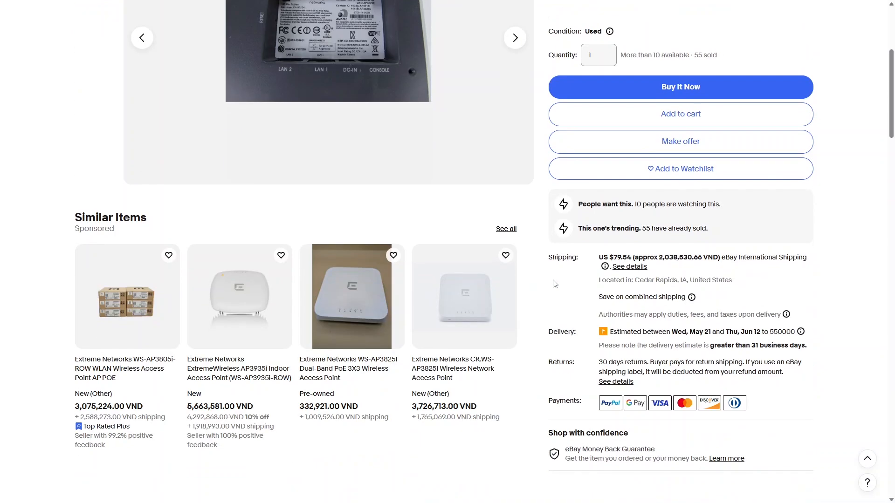